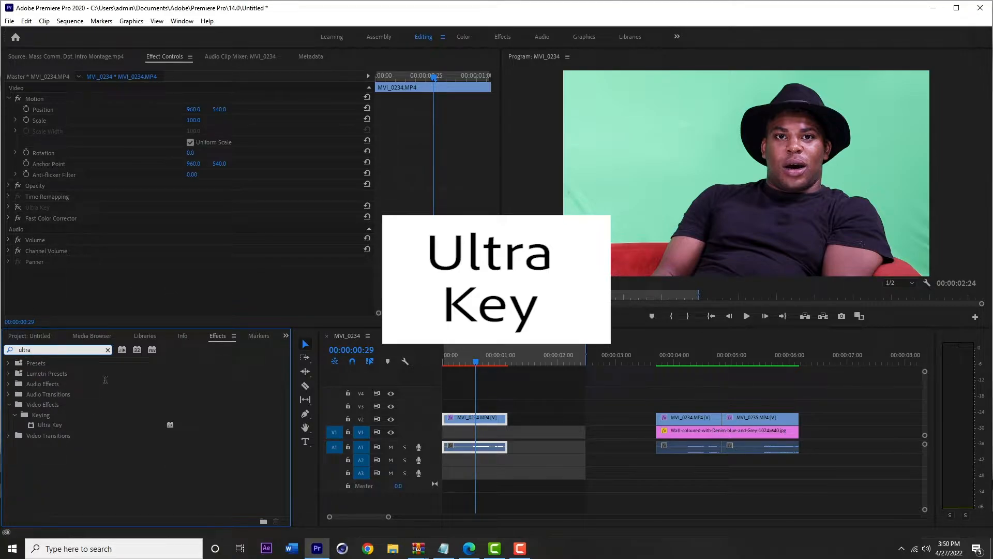
- Apply the Ultra Key effect from Video Effects > Keying to the green-screen clip on track V2
left_click(109, 353)
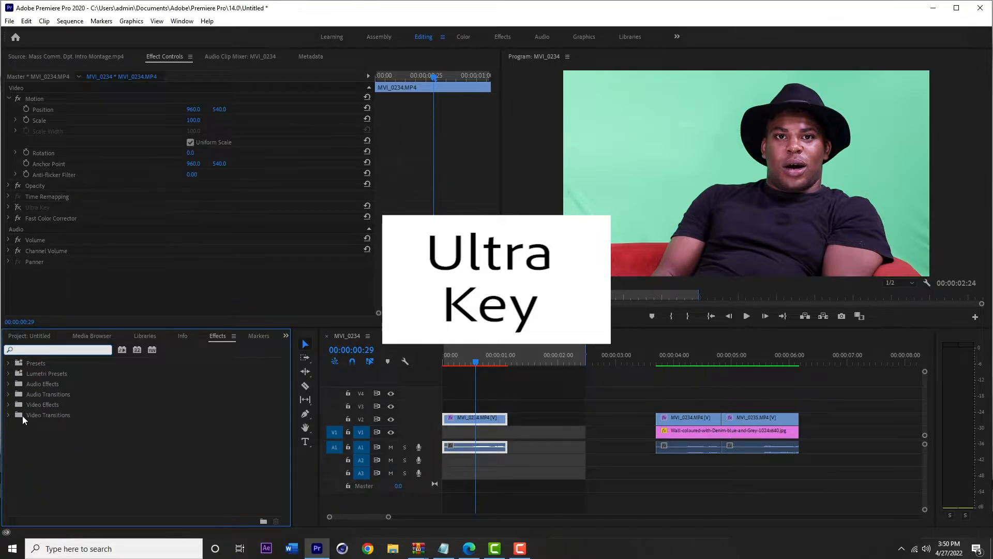
scroll(58, 476, "down", 1)
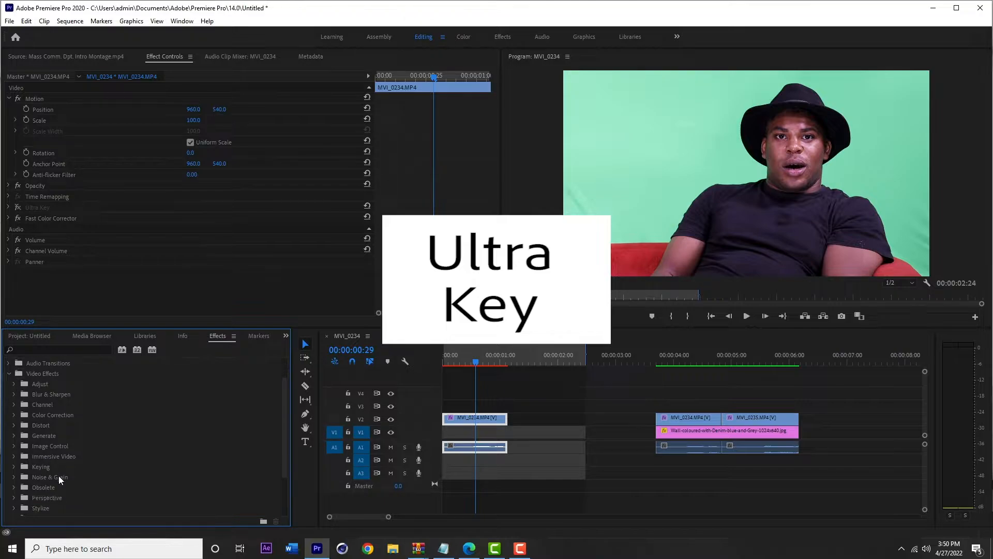
left_click(18, 464)
scroll(76, 455, "down", 3)
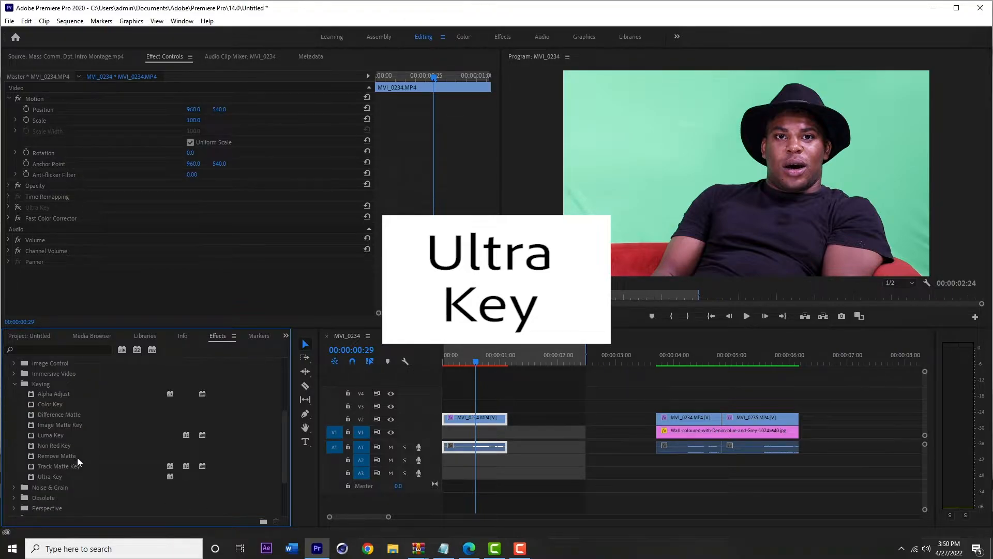
left_click(57, 476)
left_click_drag(45, 476, 487, 417)
left_click(477, 363)
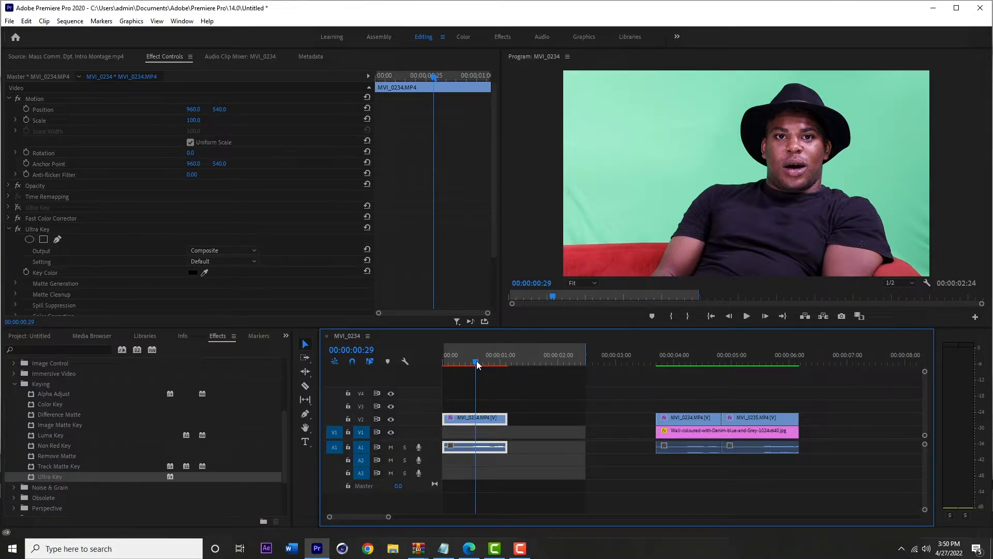
- Sample the green background in the program monitor with the Ultra Key Key Color eyedropper
scroll(117, 70, "down", 3)
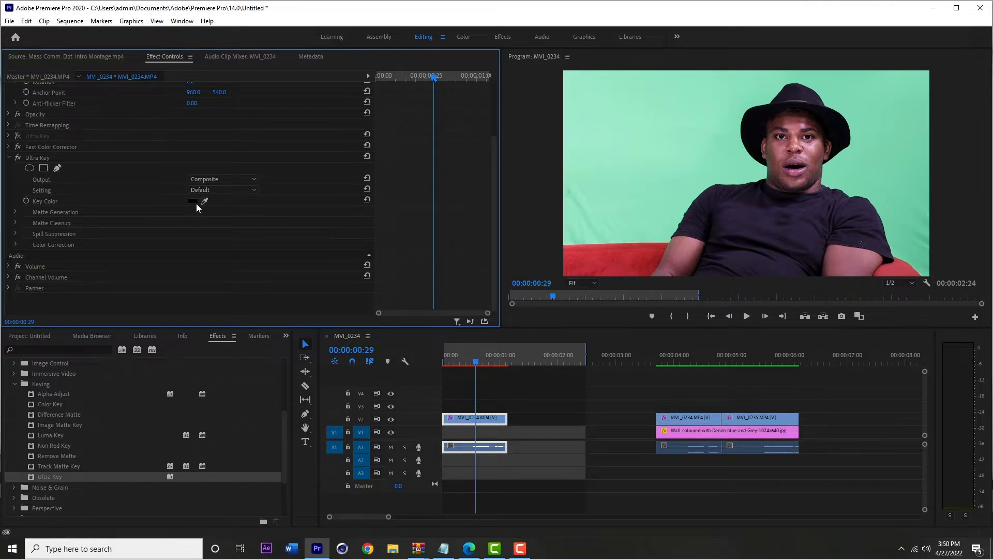
left_click(44, 157)
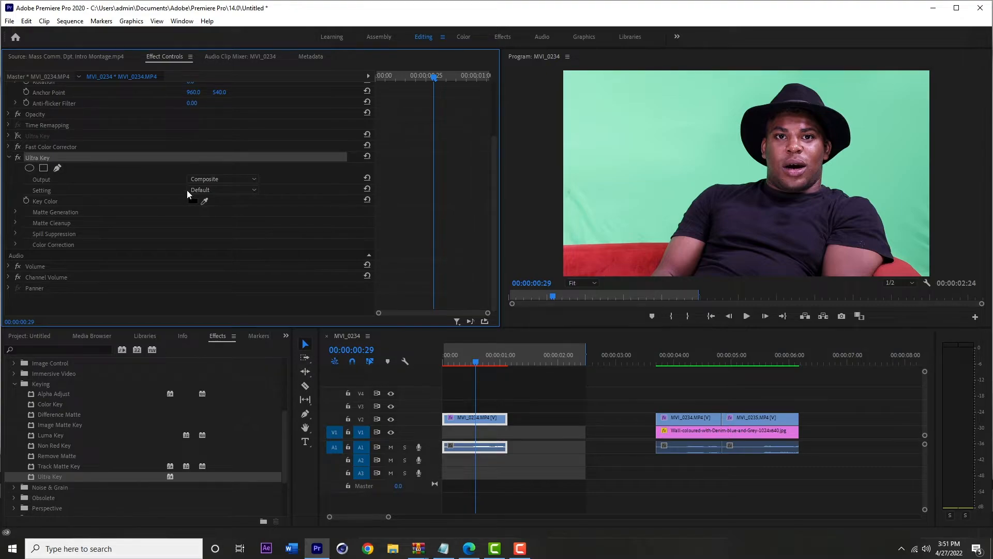
left_click(205, 202)
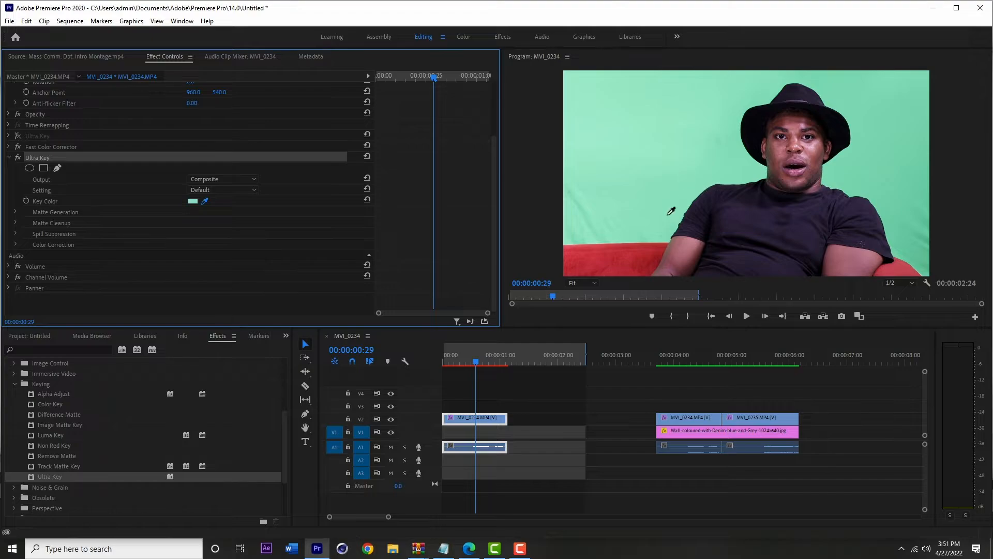
left_click(655, 244)
left_click(766, 171)
left_click(767, 168)
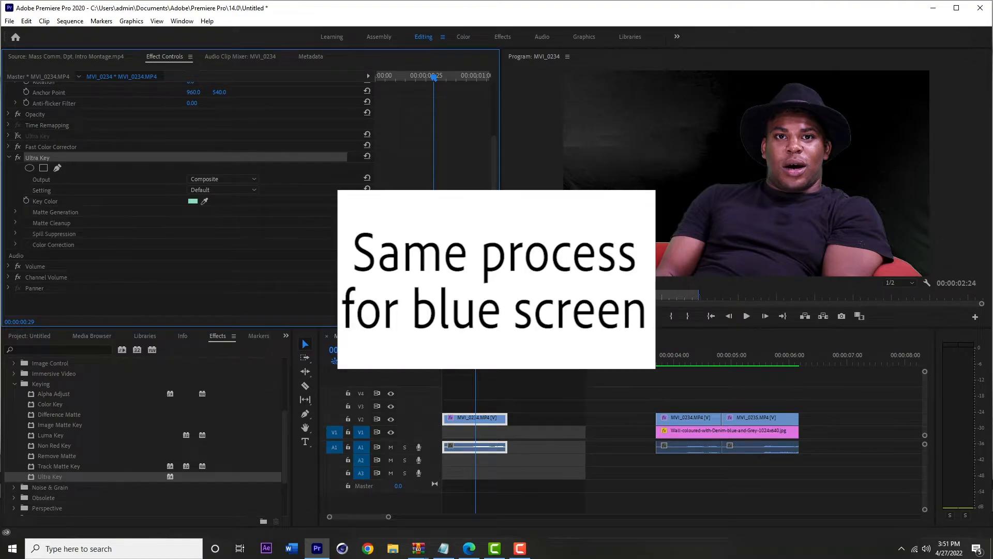
- Place the Wall-coloured-with-Denim-blue-and-Grey image from the project bin on track V1 beneath the keyed clip
left_click(287, 335)
left_click(296, 347)
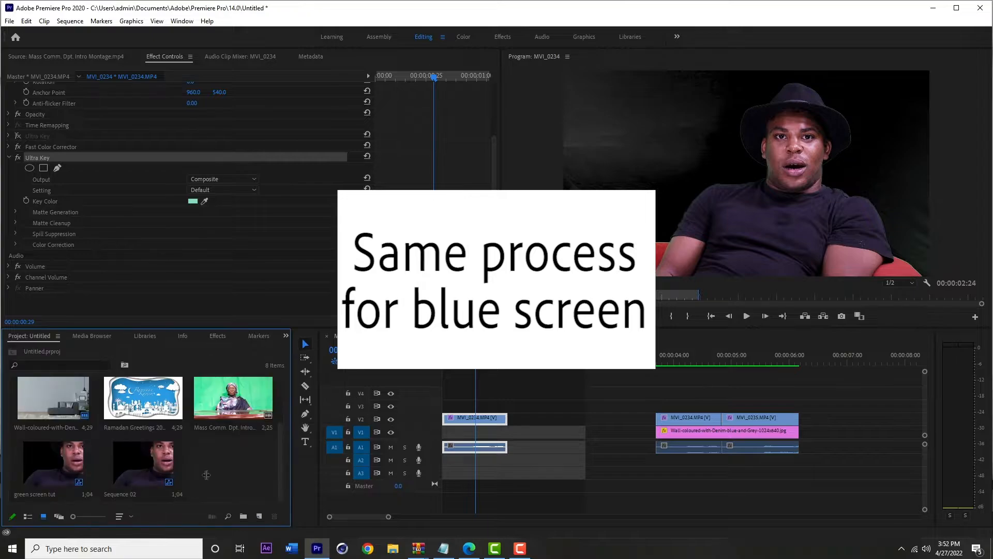
left_click(47, 402)
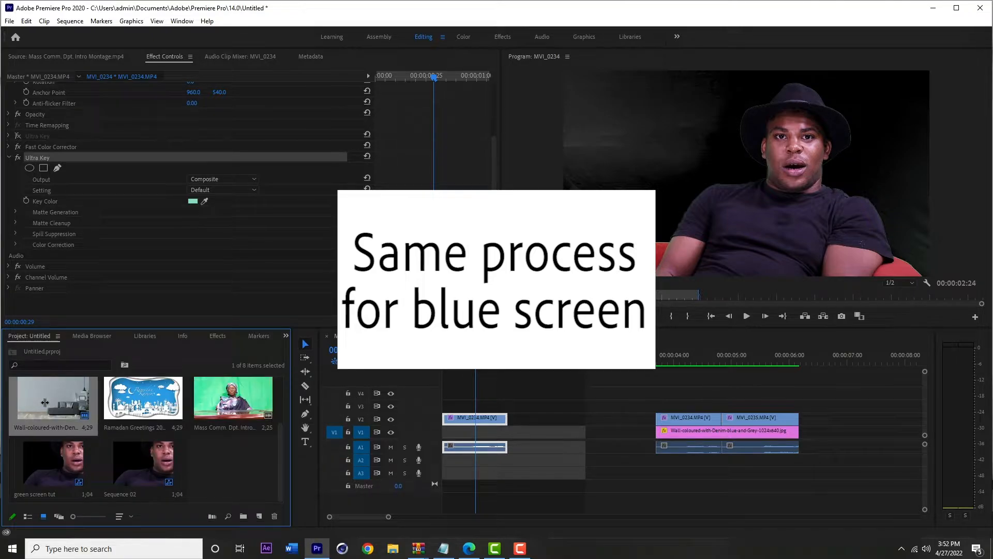
left_click_drag(45, 403, 439, 442)
left_click(460, 432)
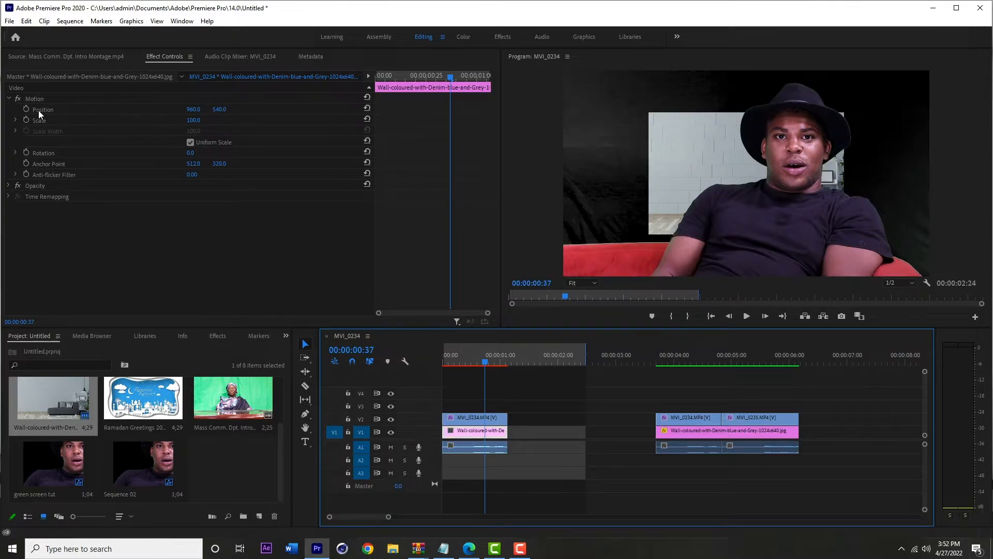
- Set the wall image's Scale to 188.0 so it fills the frame
left_click(16, 120)
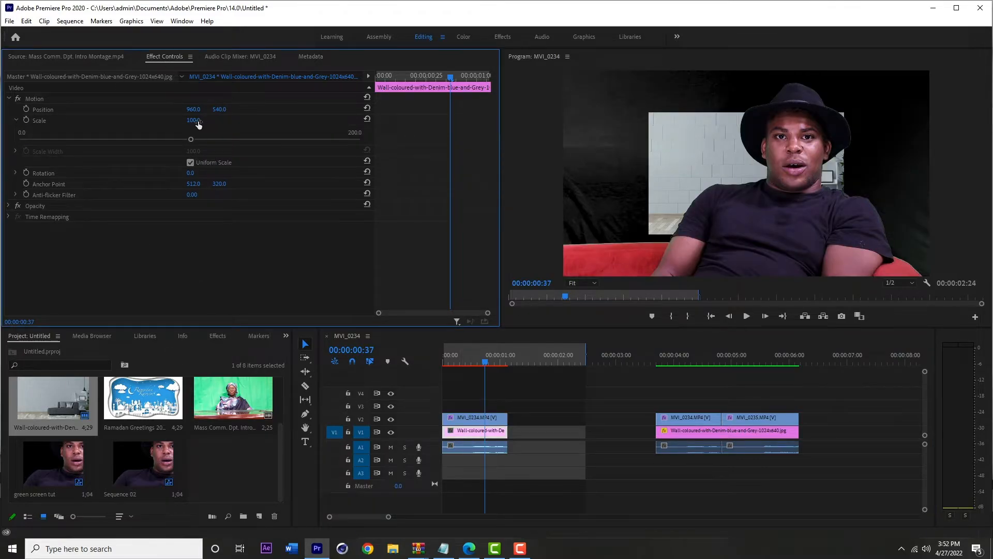
left_click_drag(198, 124, 381, 372)
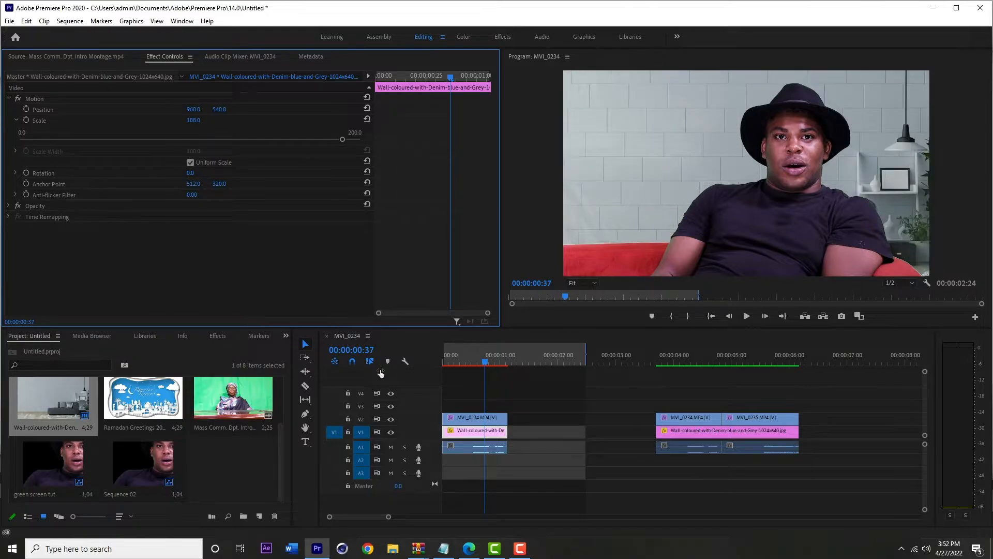
- Select the keyed clip and set its Ultra Key Output to Alpha Channel and Setting to Aggressive
left_click(465, 420)
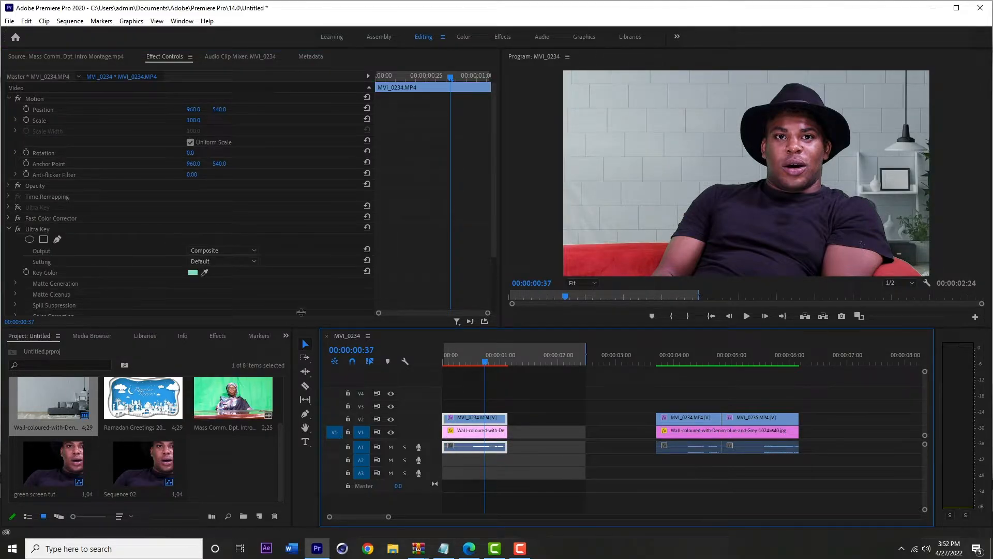
scroll(491, 219, "down", 3)
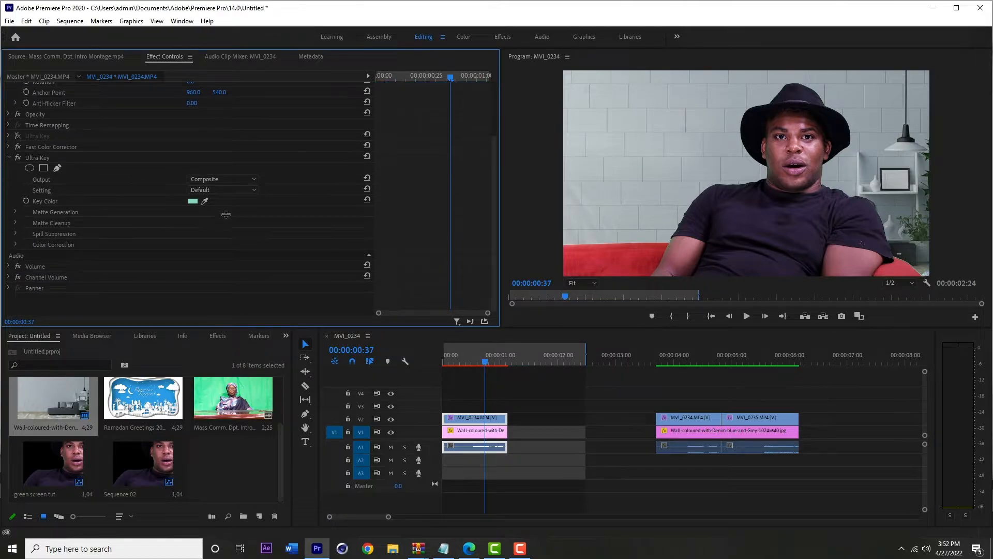
left_click(239, 178)
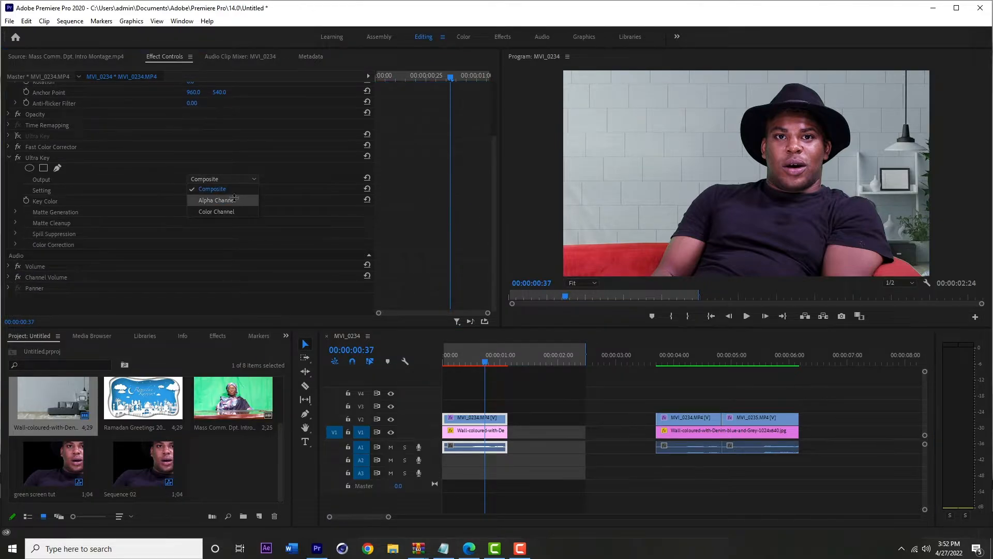
left_click(234, 199)
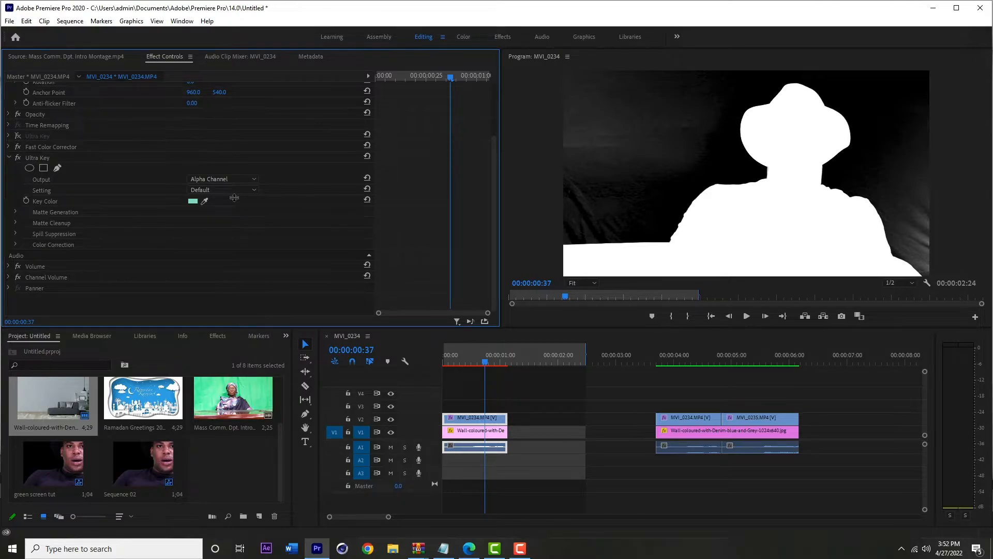
left_click(242, 190)
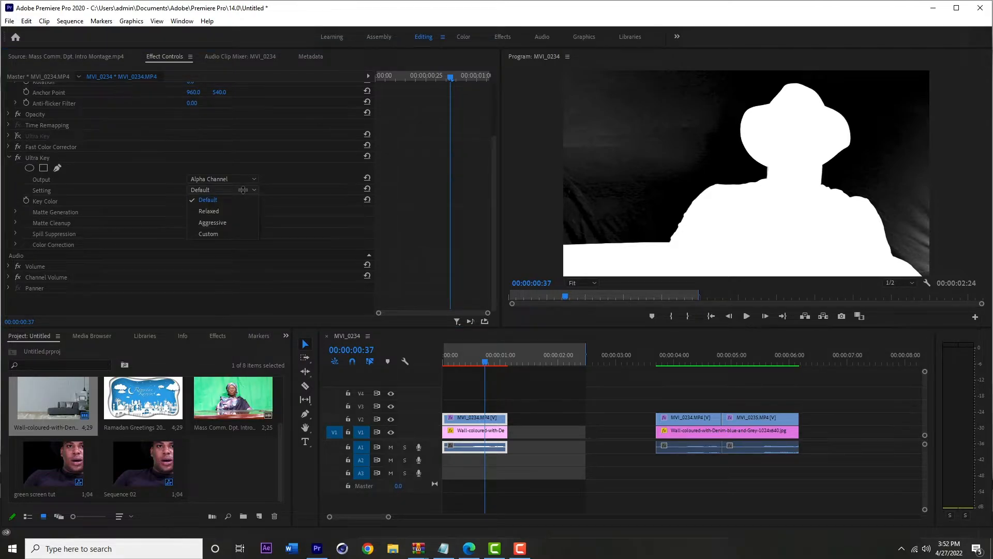
left_click(212, 223)
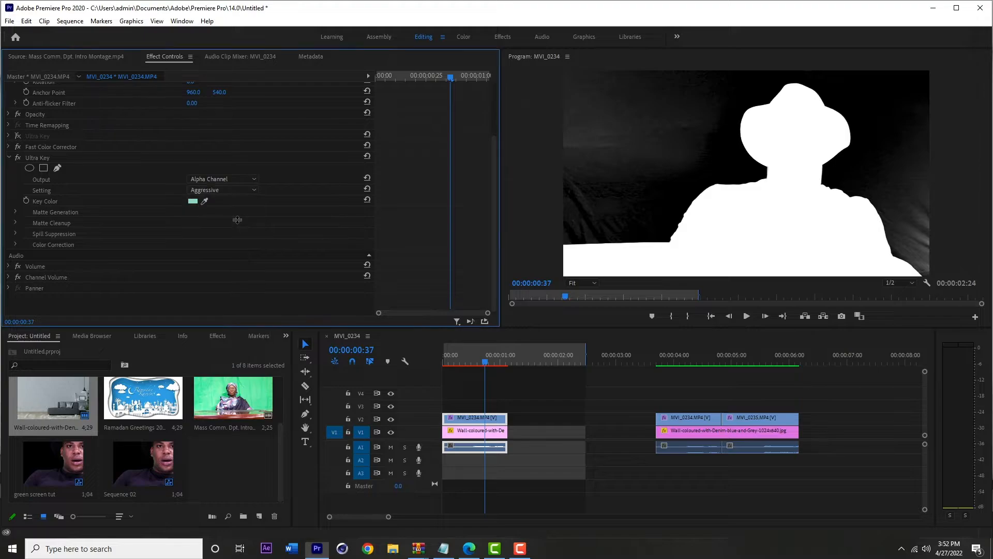
- Under Matte Generation, set Transparency to 37.0 and Highlight to 8.0
left_click(16, 213)
scroll(162, 231, "down", 1)
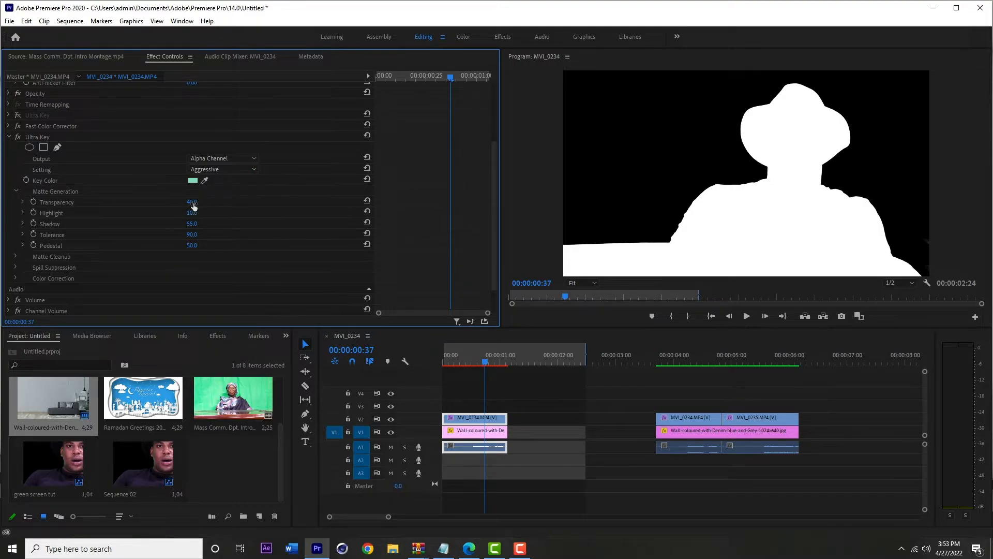
left_click_drag(194, 206, 225, 207)
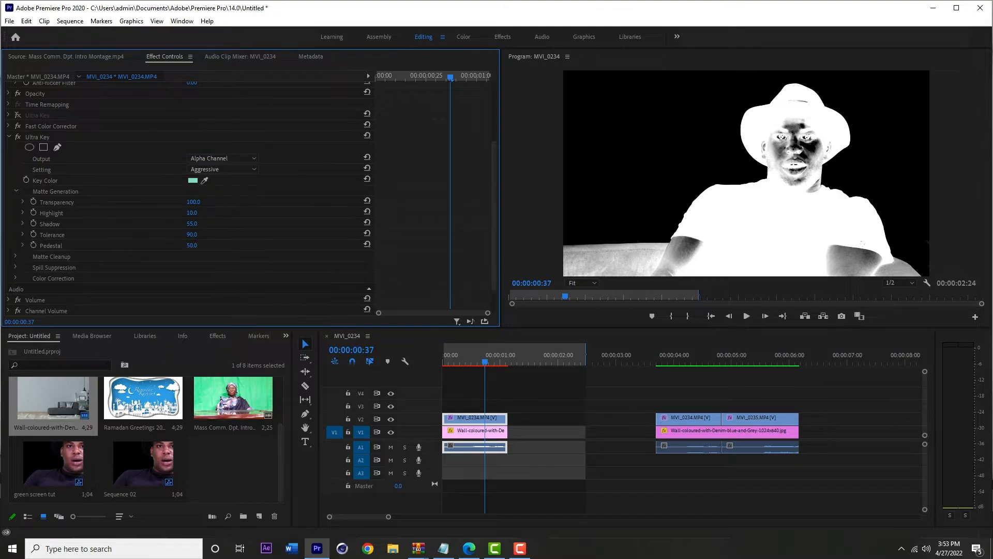
left_click_drag(225, 206, 196, 206)
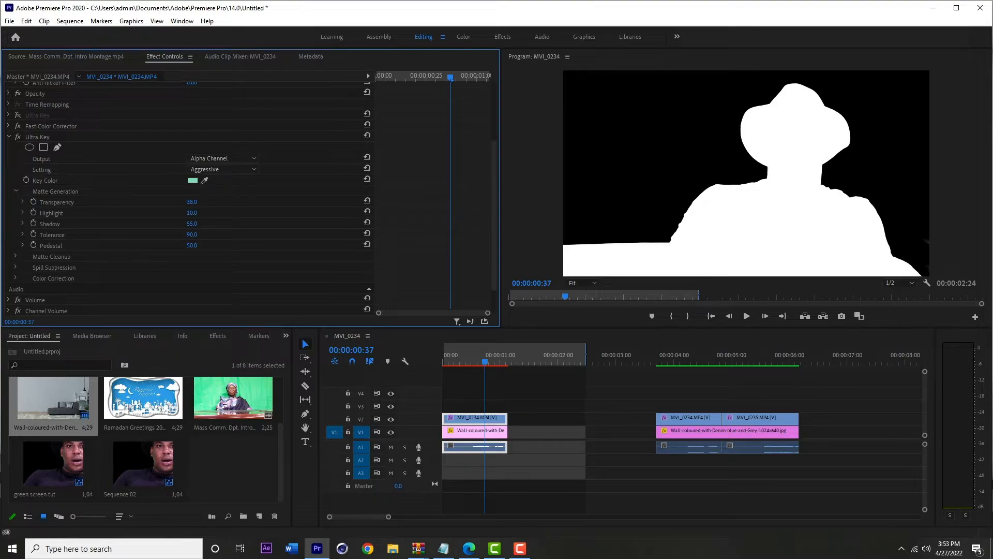
left_click_drag(193, 202, 188, 202)
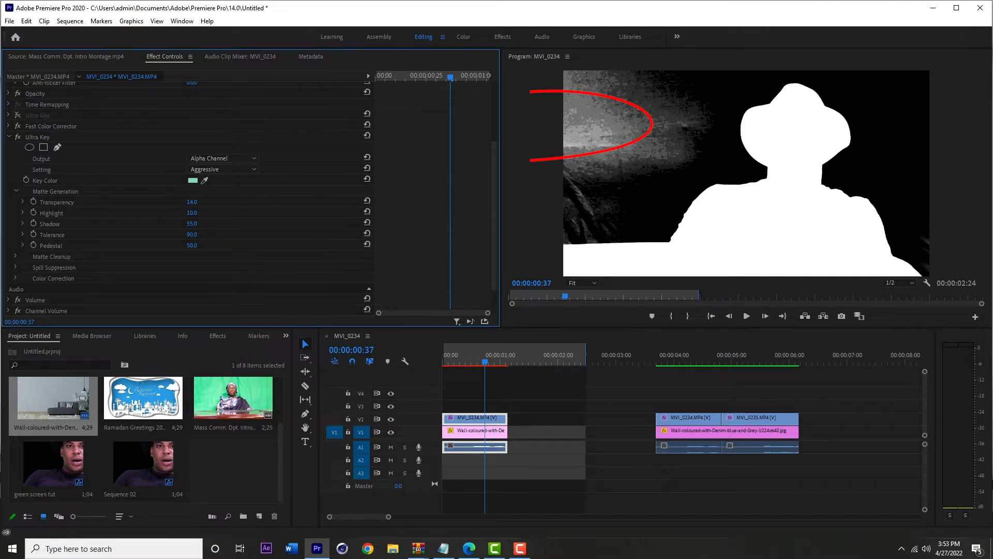
mouse_move(188, 203)
left_mouse_down()
mouse_move(233, 202)
mouse_move(197, 202)
left_mouse_up()
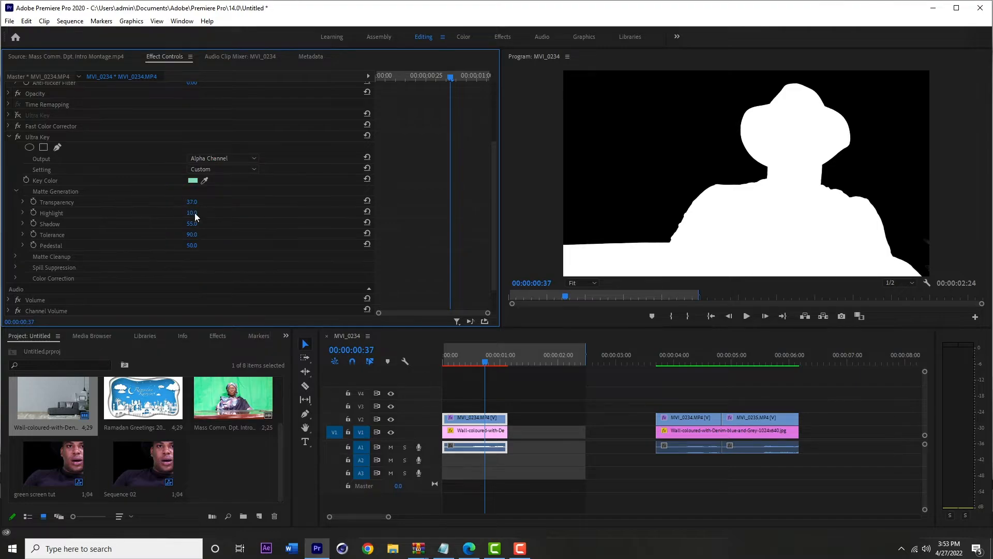
left_click_drag(191, 213, 195, 212)
- Return Output to Composite and raise Matte Cleanup Choke to 100.0
left_click(238, 158)
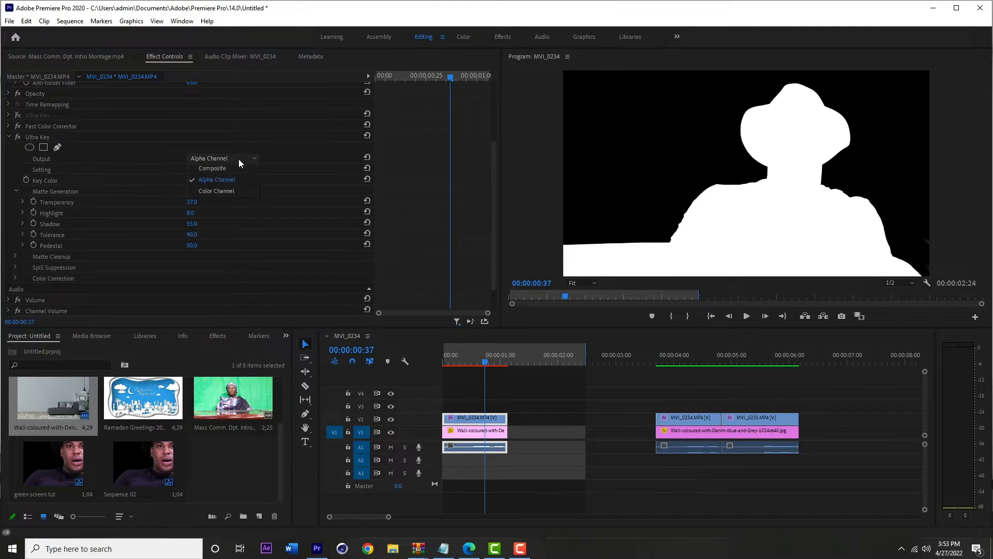
left_click(228, 168)
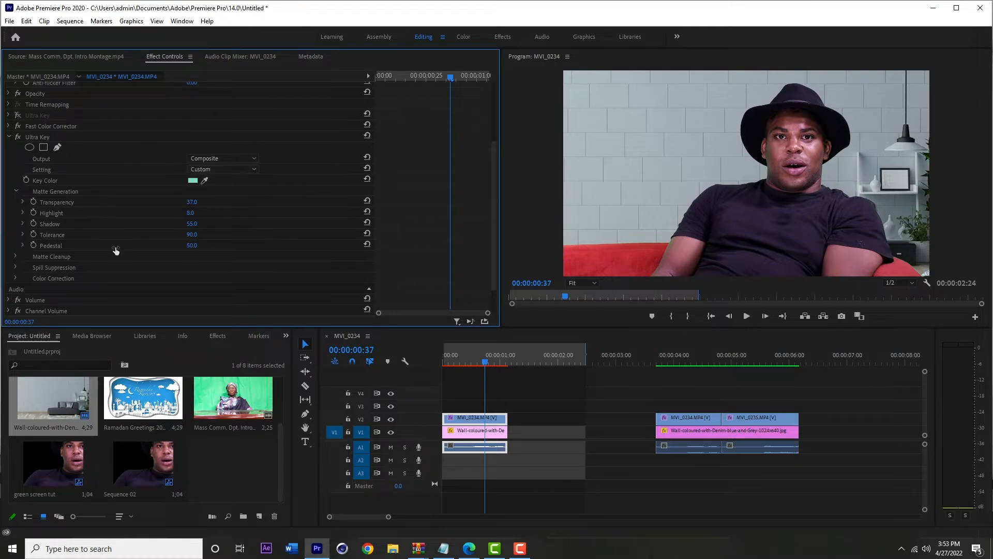
scroll(117, 243, "down", 1)
left_click(19, 247)
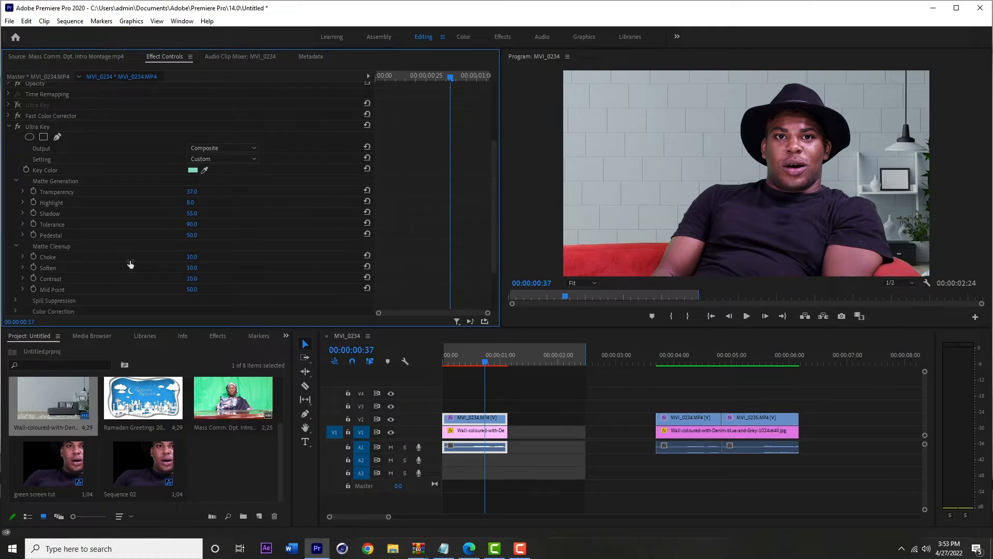
scroll(90, 240, "down", 2)
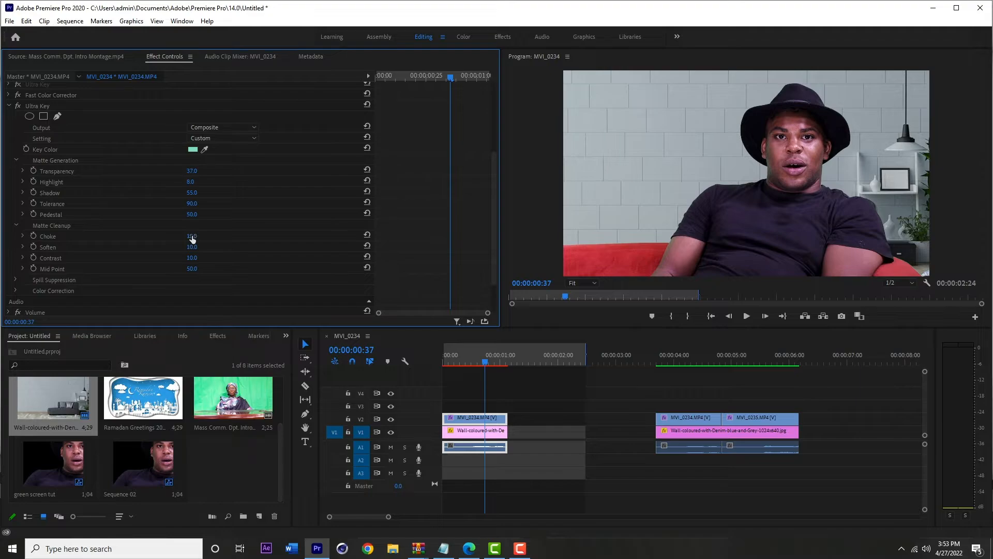
left_click_drag(191, 237, 238, 237)
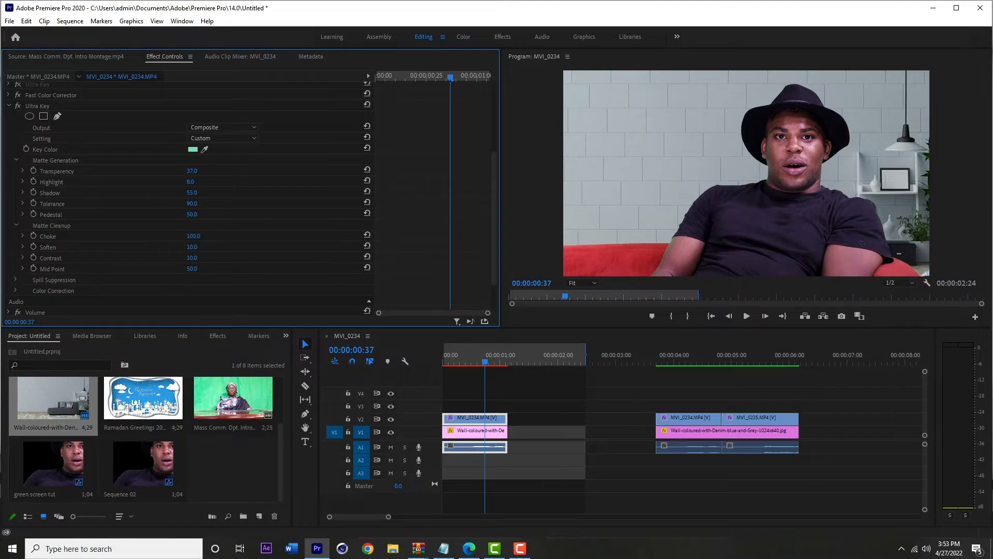
- Switch Output to Alpha Channel, set Choke to 31.0, then preview with Output back on Composite
left_click(225, 128)
left_click(225, 151)
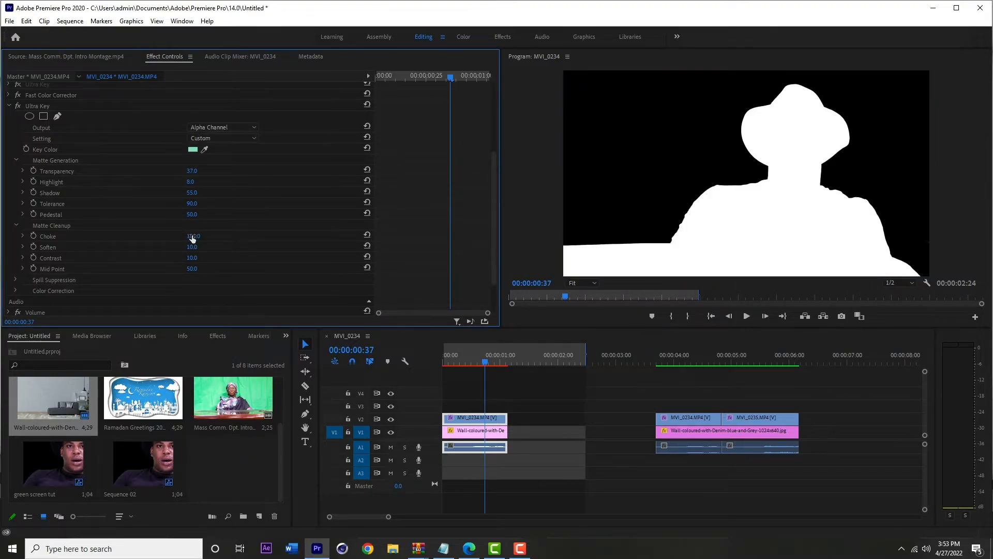
mouse_move(192, 236)
left_mouse_down()
mouse_move(166, 236)
mouse_move(190, 235)
left_mouse_up()
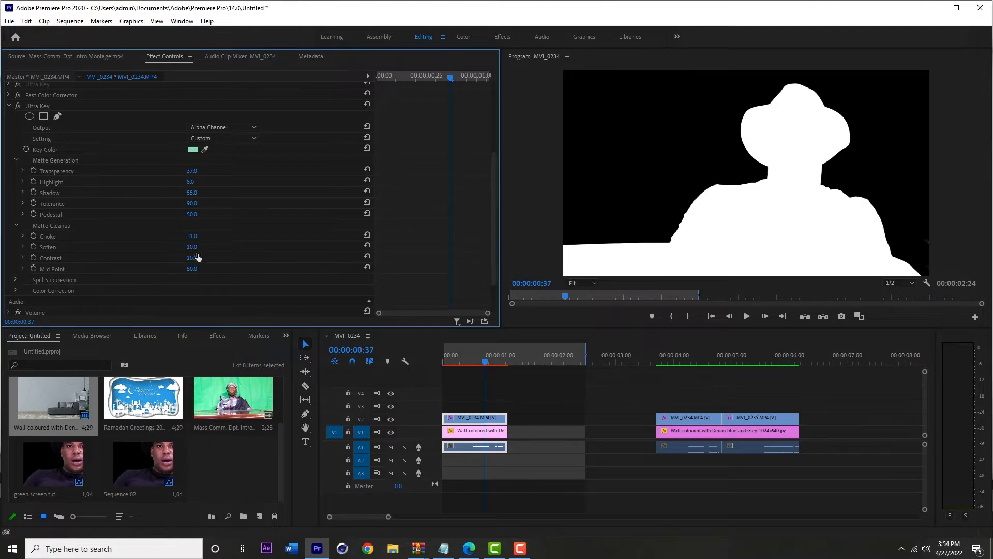
left_click(240, 129)
left_click(237, 136)
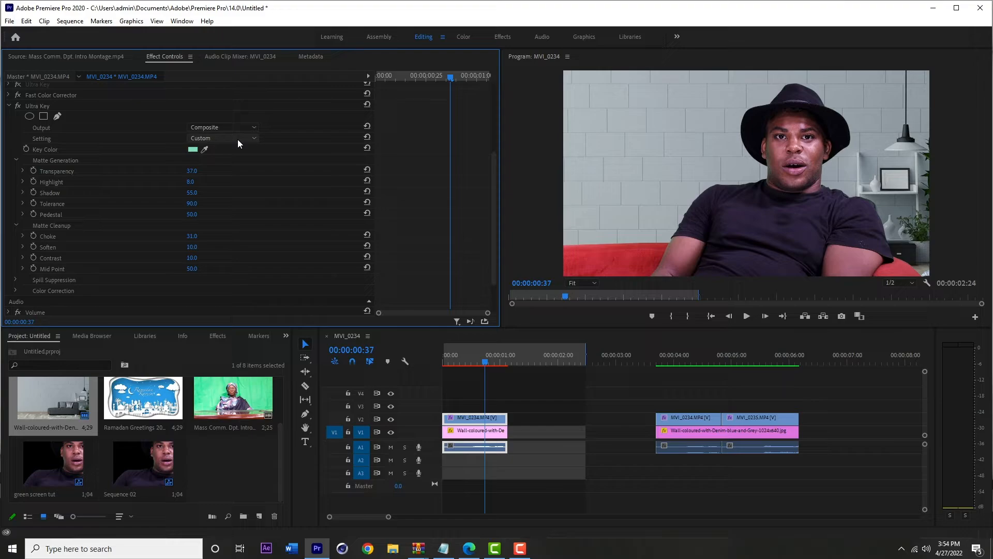
- Switch Output to Alpha Channel and adjust the Matte Cleanup Soften value
left_click(234, 129)
left_click(232, 147)
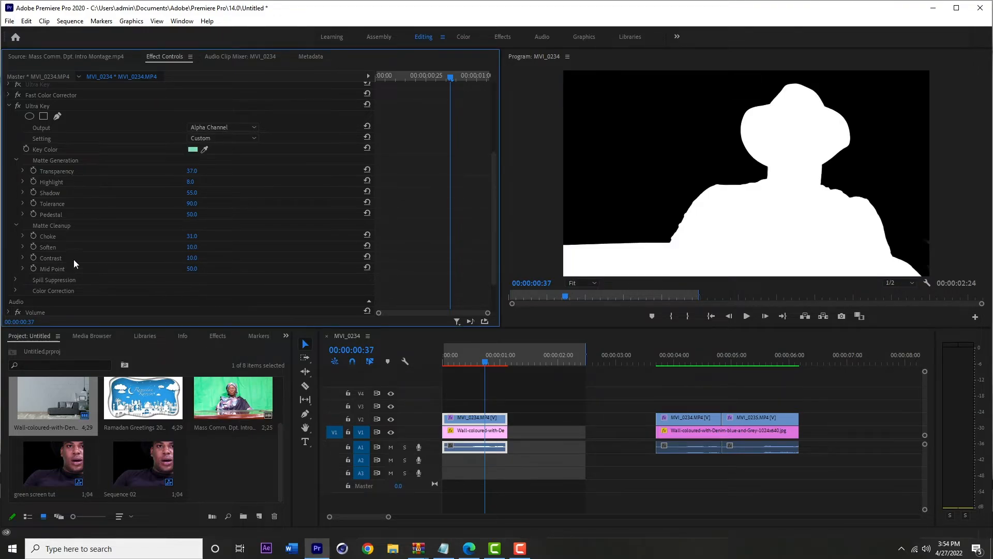
left_click_drag(193, 247, 189, 248)
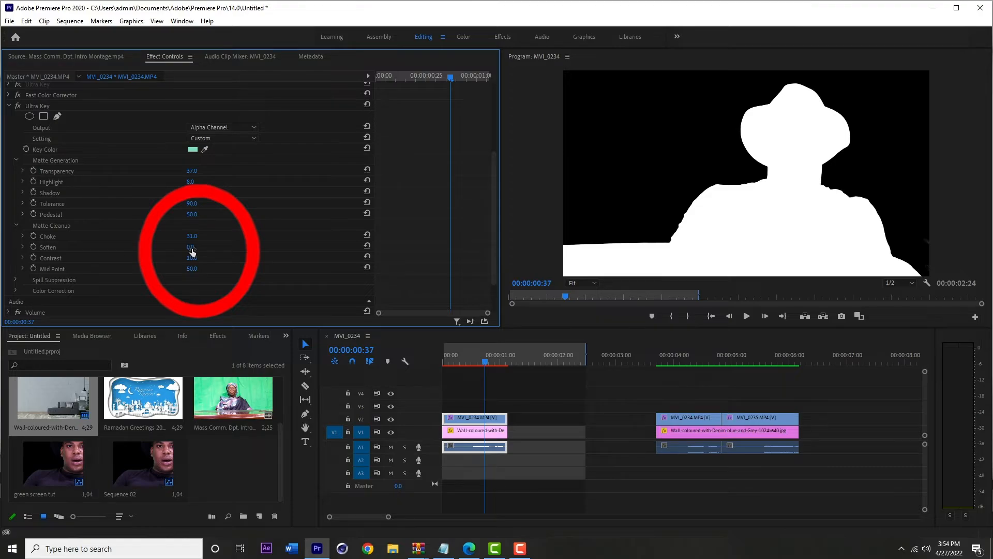
left_click_drag(194, 253, 243, 252)
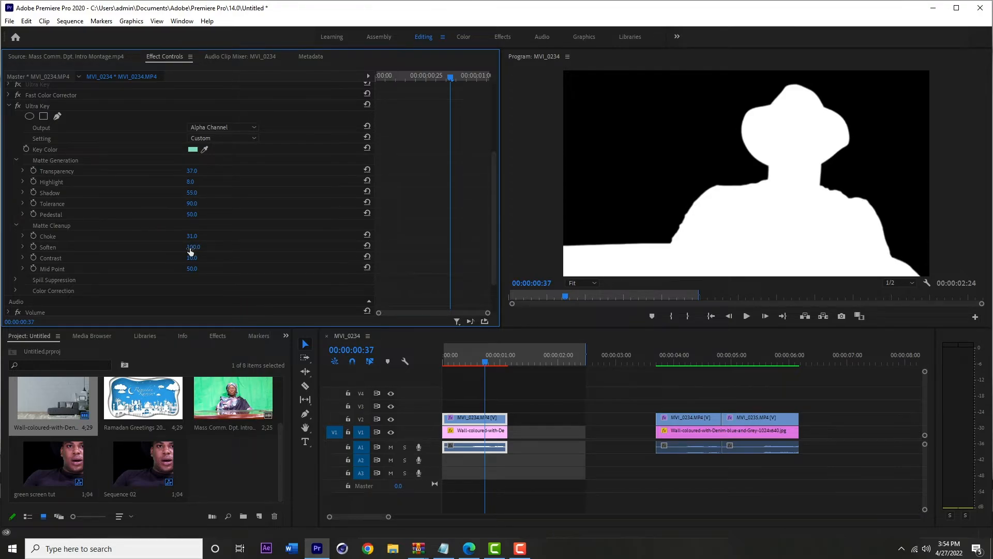
- Set Matte Cleanup Soften to 12.0 and switch the Ultra Key Output back to Composite
mouse_move(190, 252)
left_mouse_down()
mouse_move(142, 252)
mouse_move(207, 247)
mouse_move(192, 247)
left_mouse_up()
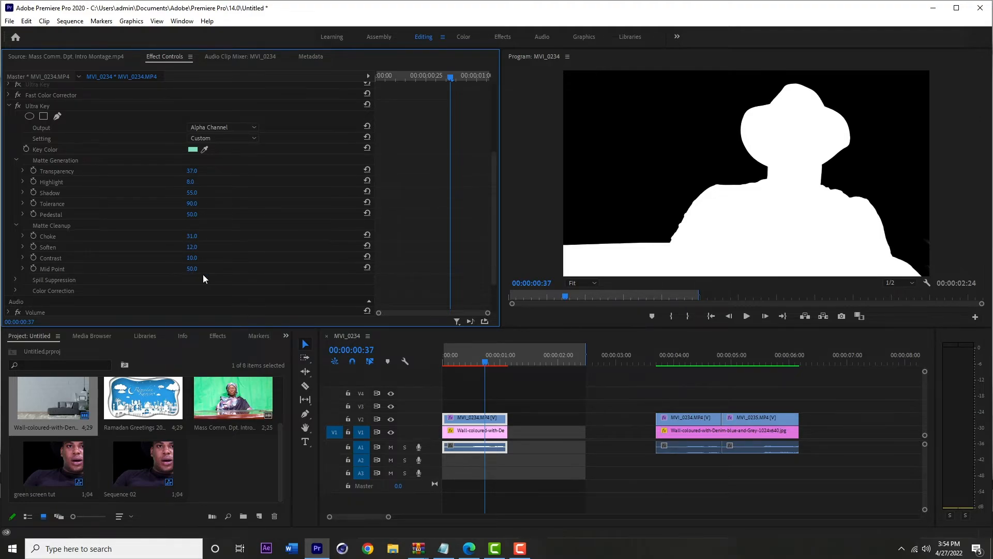
left_click(239, 127)
left_click(240, 139)
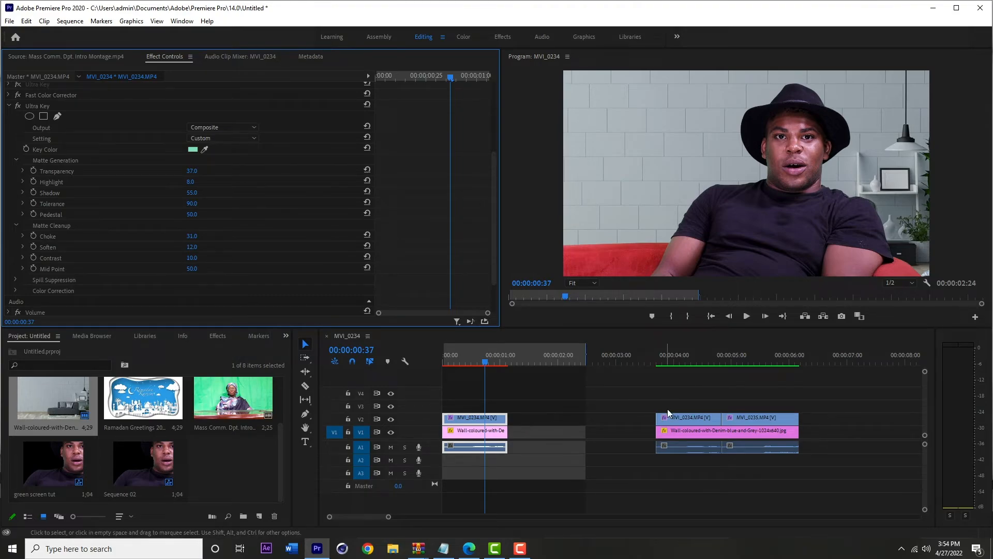
- Search the effects for "fast" and apply Fast Color Corrector to the presenter clip
left_click(475, 362)
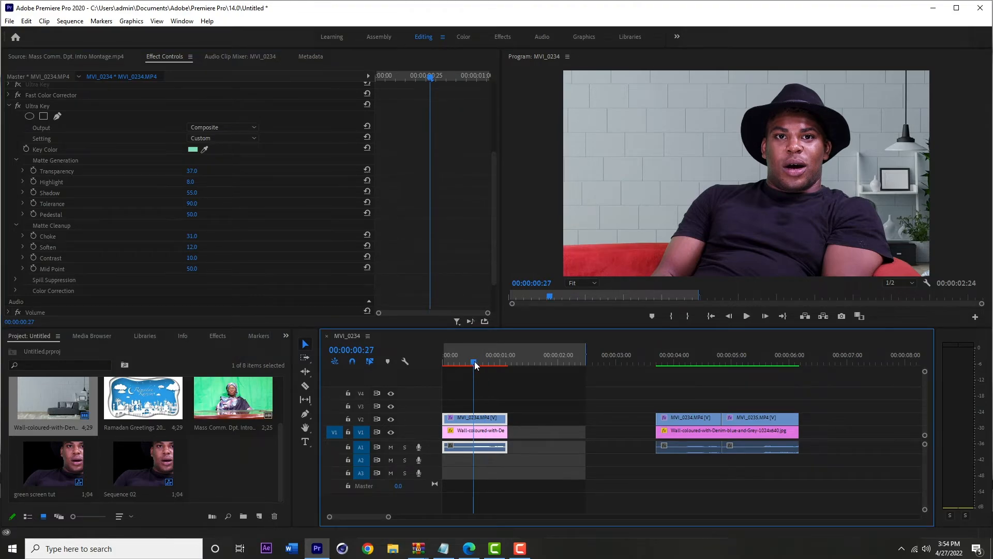
left_click(218, 336)
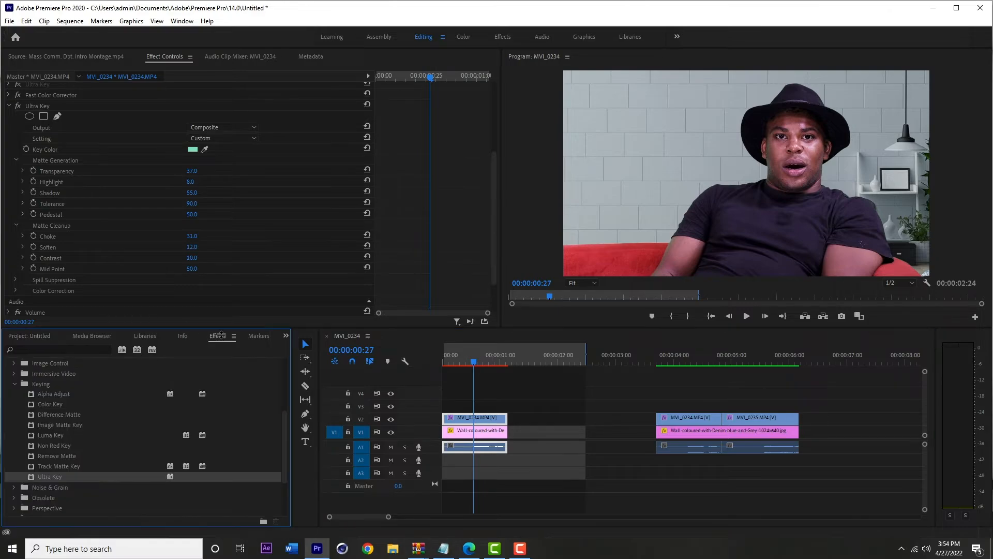
left_click(98, 351)
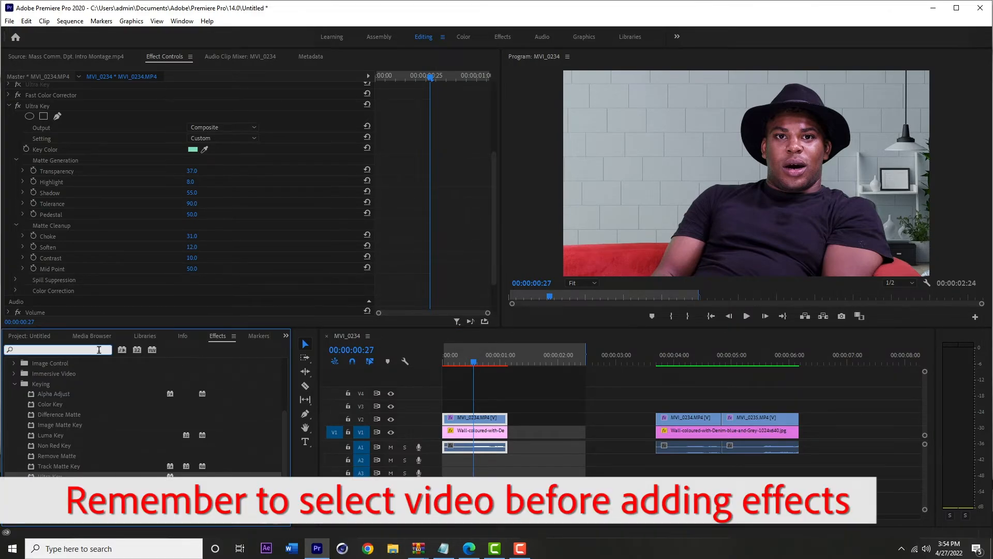
type("fast")
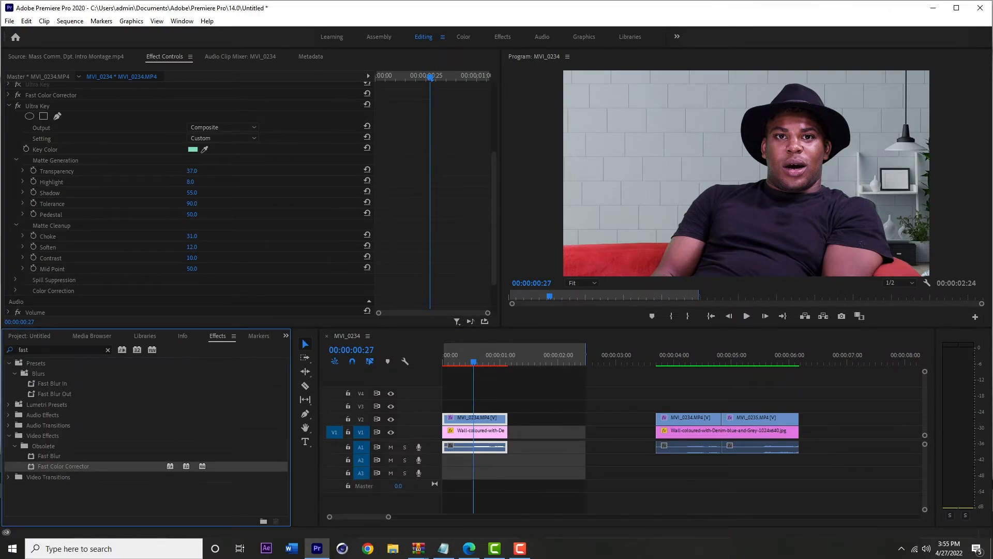
left_click_drag(63, 466, 475, 417)
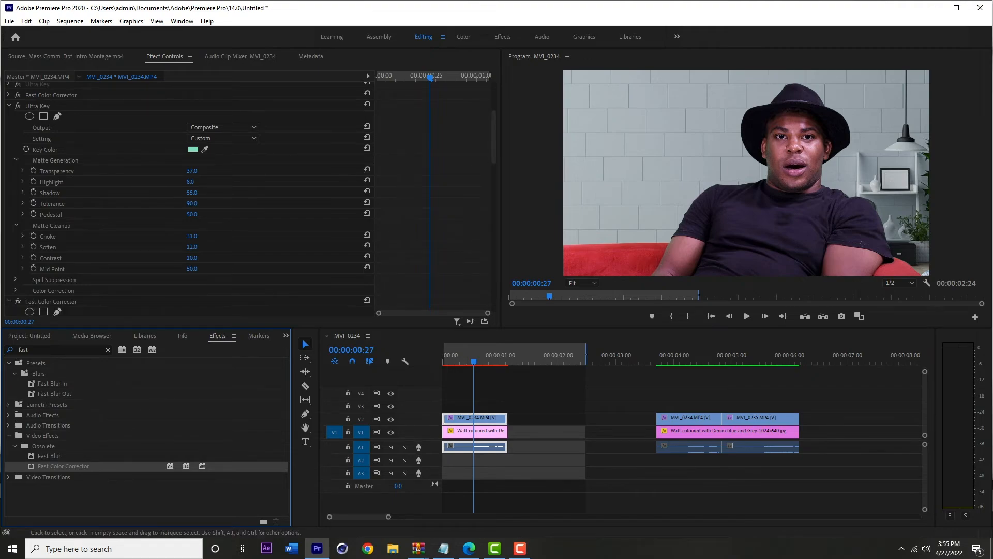
- Try raising the Fast Color Corrector Input Black Level to 6.00, then reset that parameter
left_click_drag(494, 138, 494, 268)
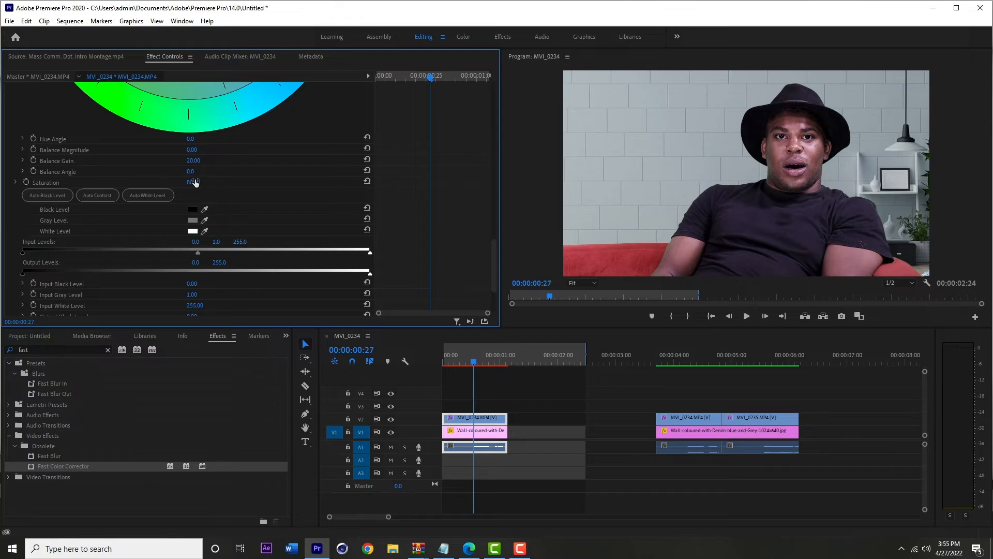
scroll(294, 220, "down", 3)
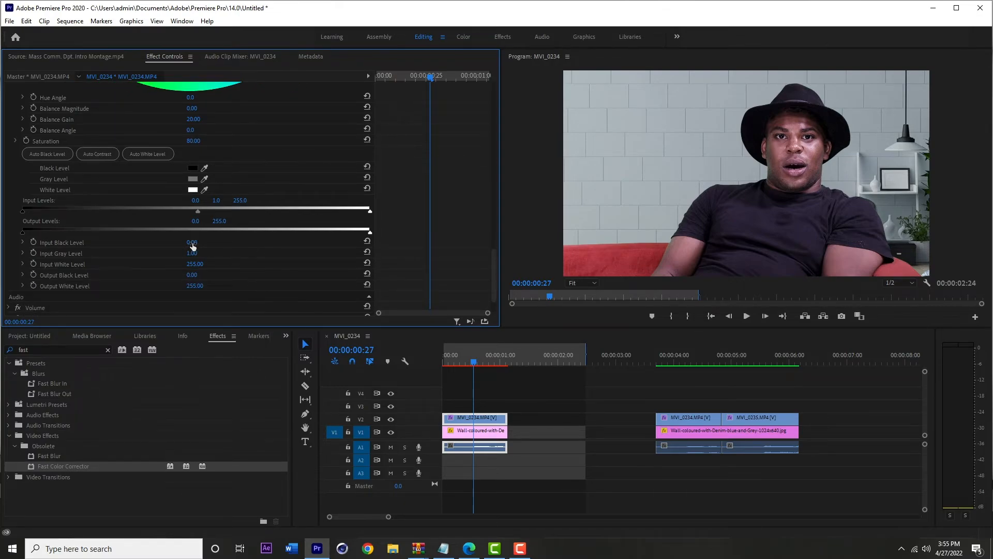
mouse_move(197, 245)
left_mouse_down()
mouse_move(284, 245)
mouse_move(197, 245)
left_mouse_up()
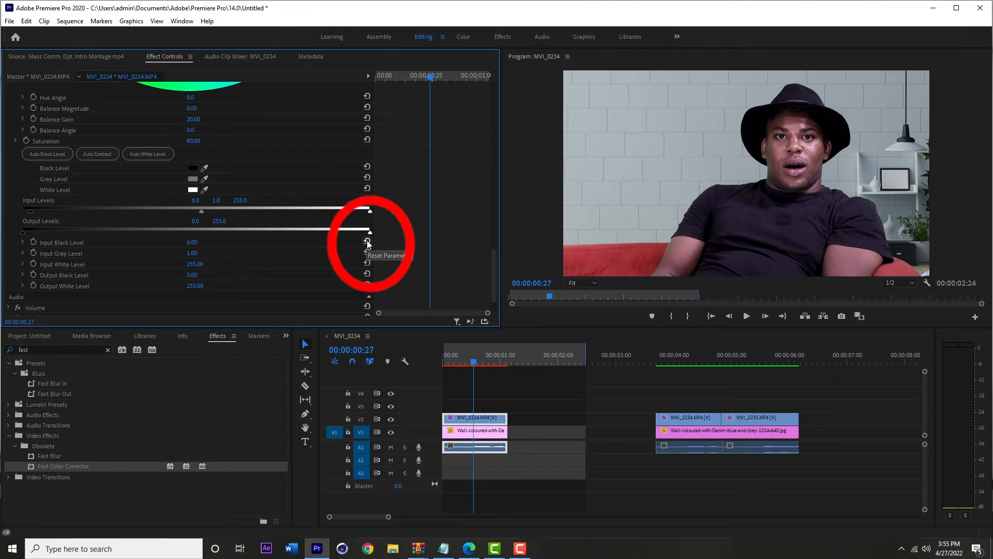
left_click(367, 242)
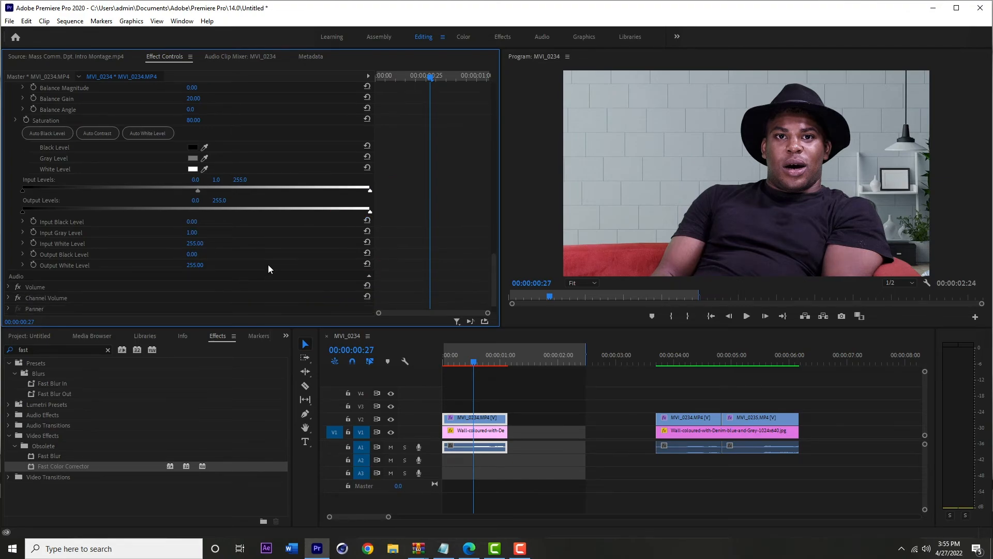
- Toggle the Fast Color Corrector effect off and on to compare the corrected image
scroll(266, 261, "up", 6)
scroll(64, 188, "up", 8)
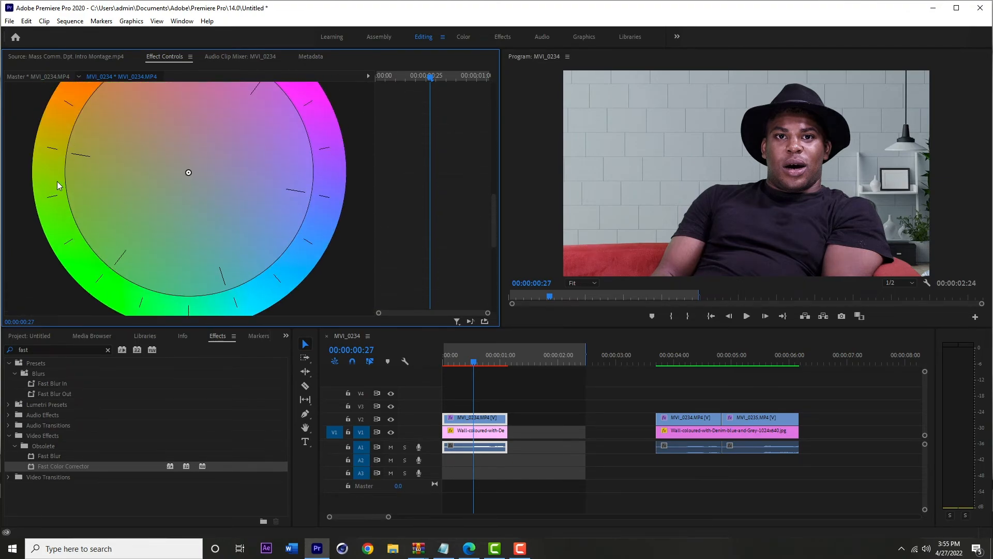
scroll(50, 160, "up", 1)
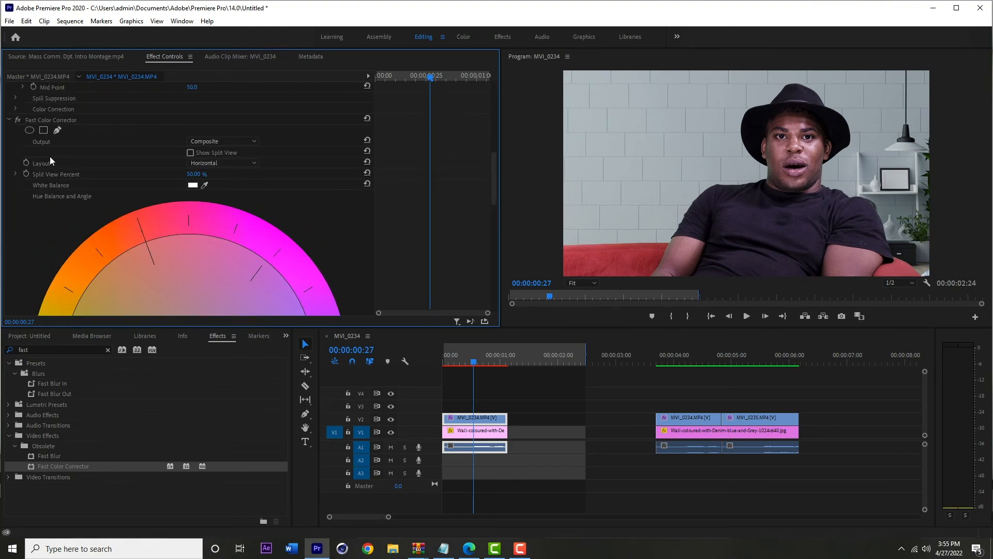
left_click(20, 122)
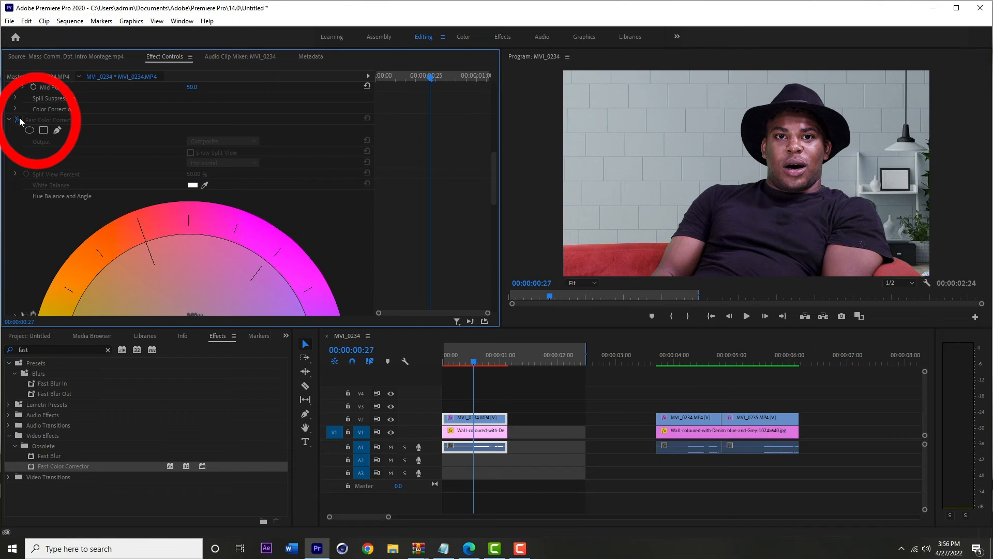
left_click(20, 121)
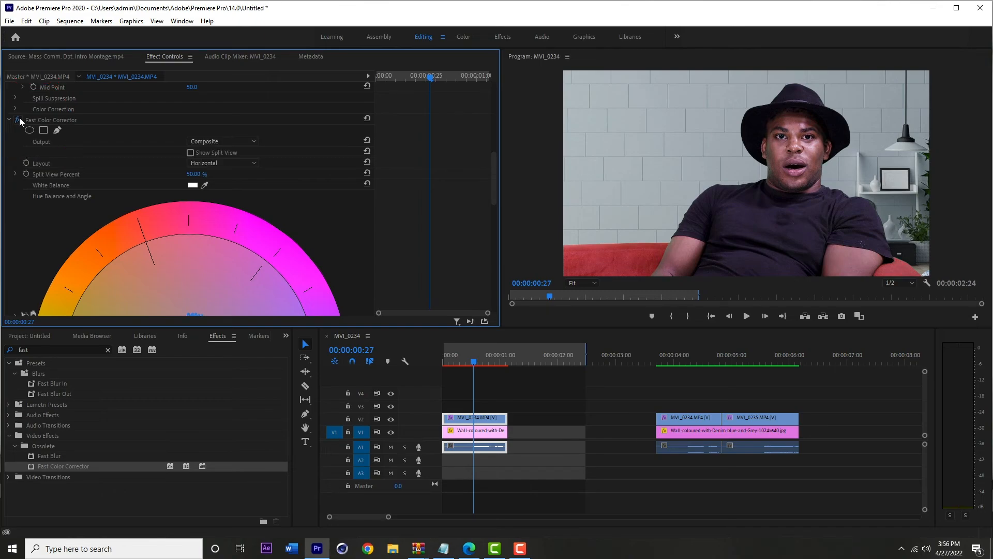
left_click(20, 121)
left_click(19, 121)
- Switch the lower-left panel back to the Project panel
scroll(76, 205, "down", 10)
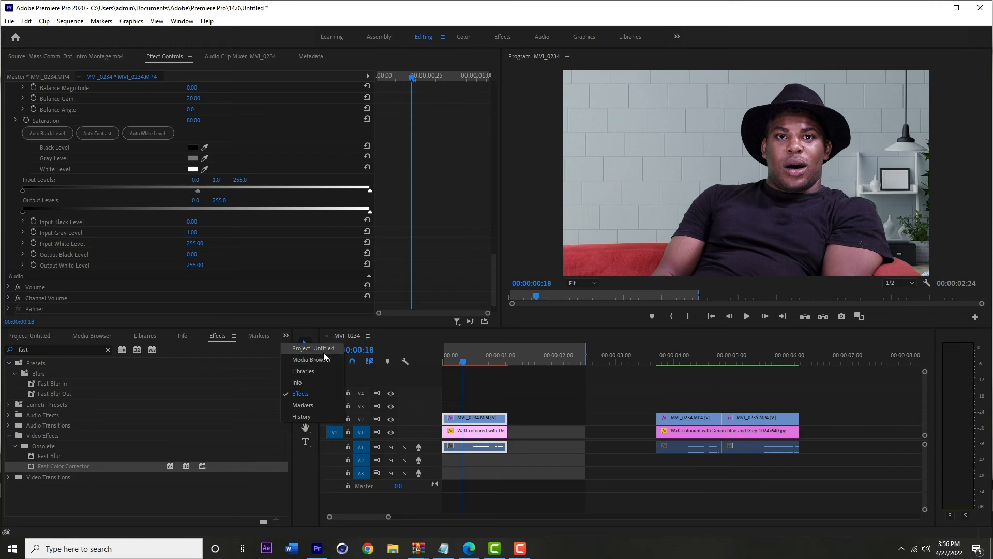
left_click(324, 348)
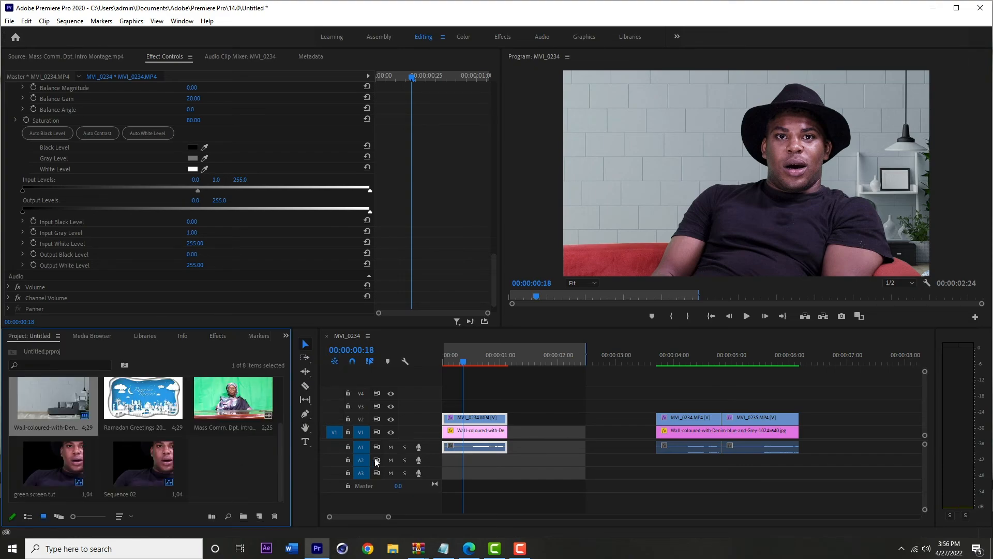
scroll(215, 444, "up", 2)
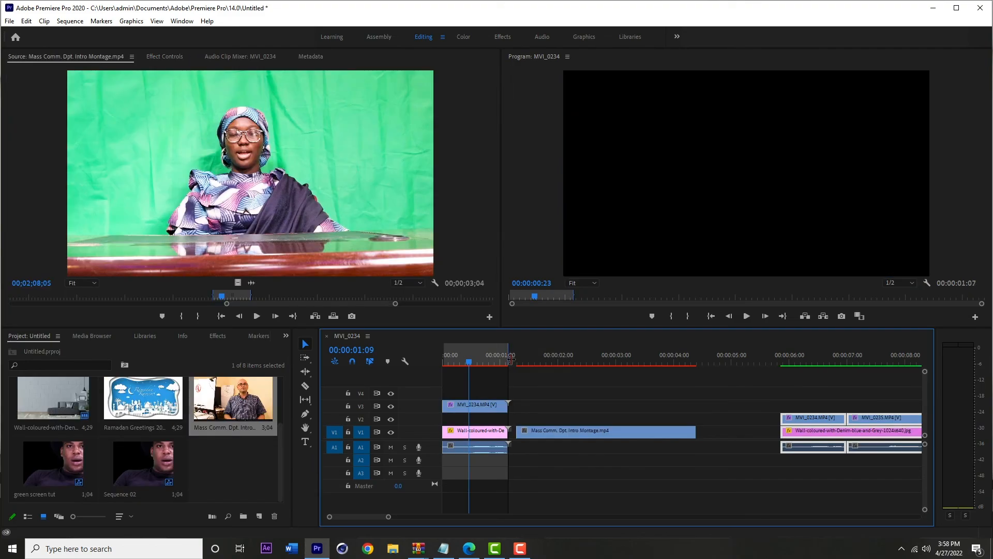
- Render the sequence's preview from In to Out
left_click_drag(510, 359, 510, 360)
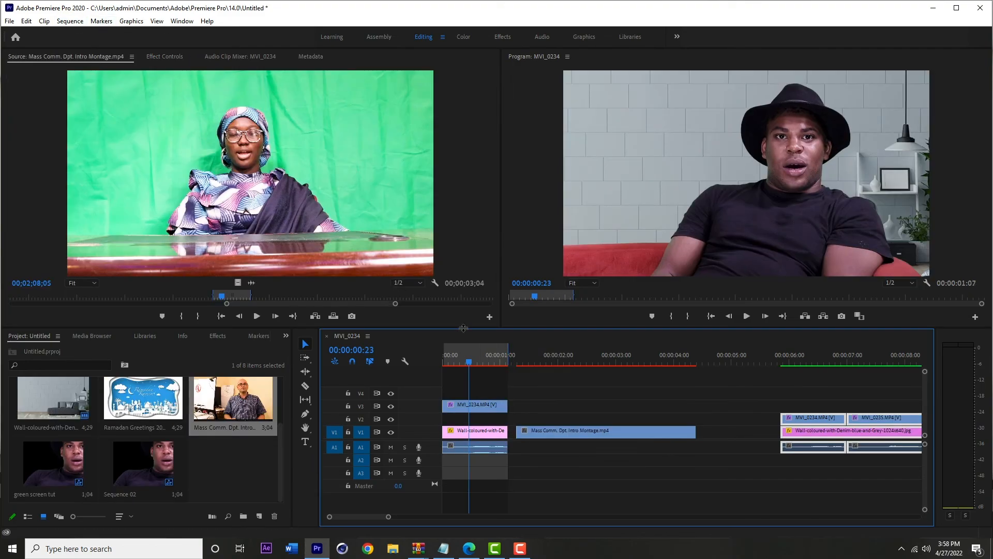
left_click(69, 21)
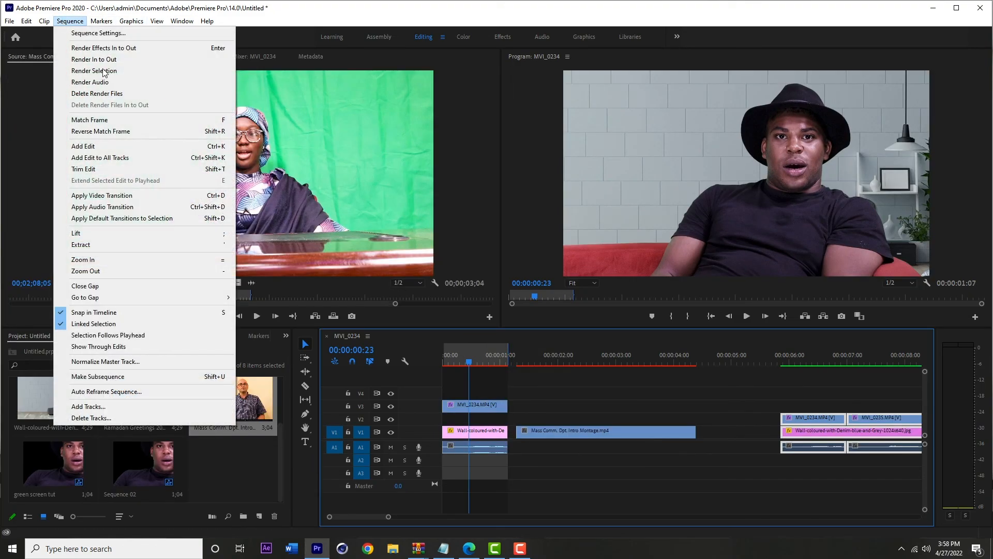
left_click(111, 60)
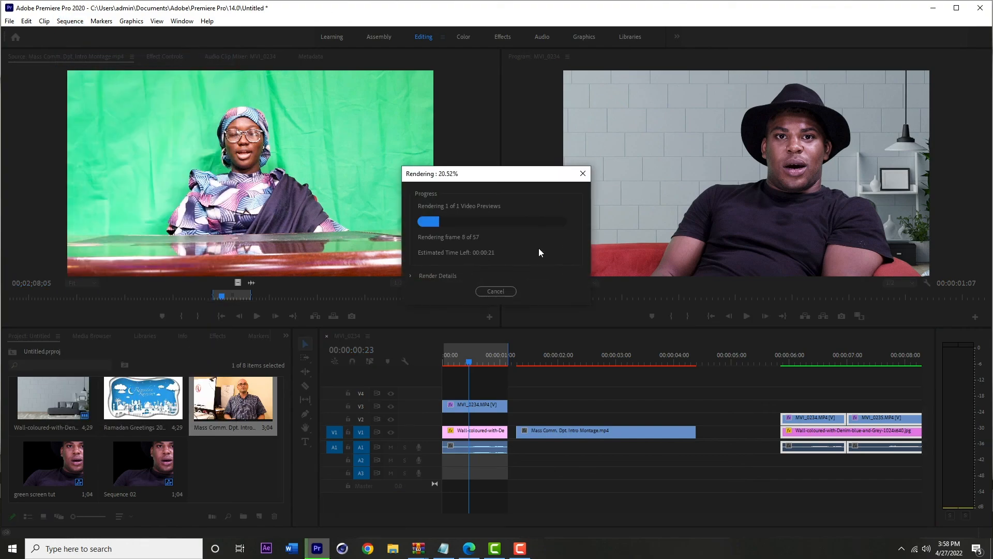